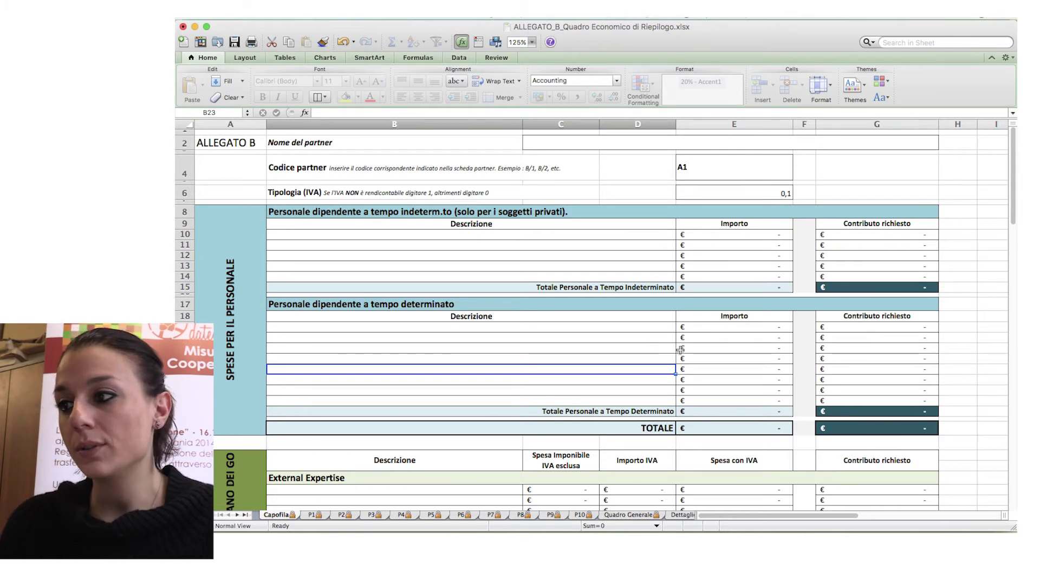
- Check the partner name and code fields, and set the Tipologia (IVA) value to 1 on the Capofila sheet
click(993, 227)
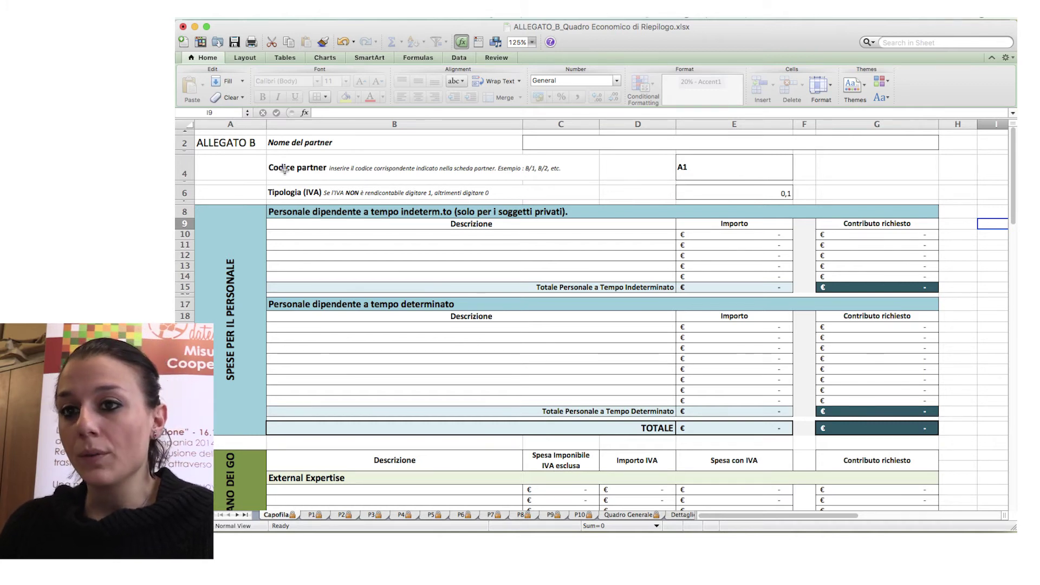
click(599, 145)
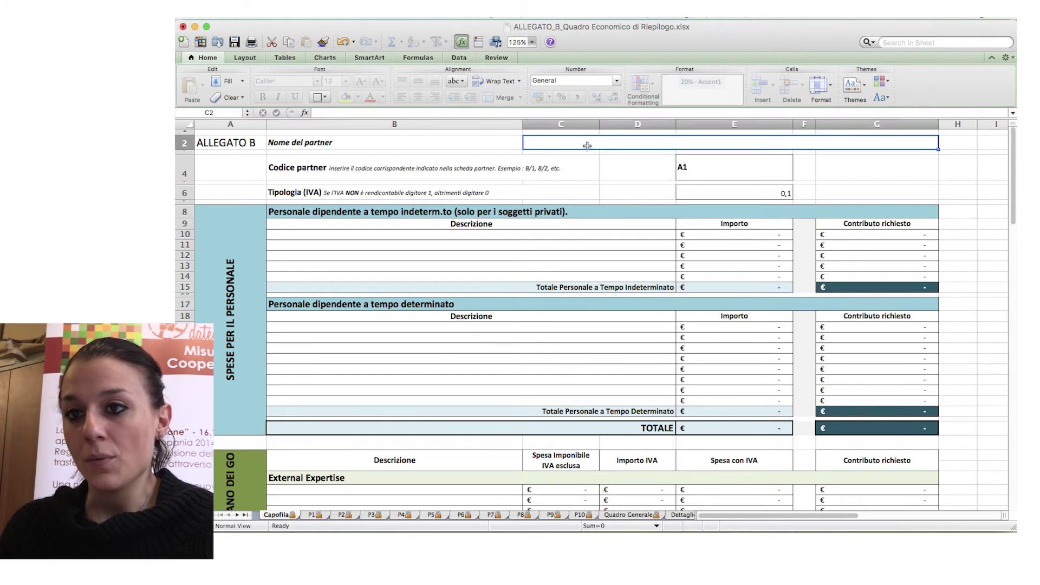
click(698, 168)
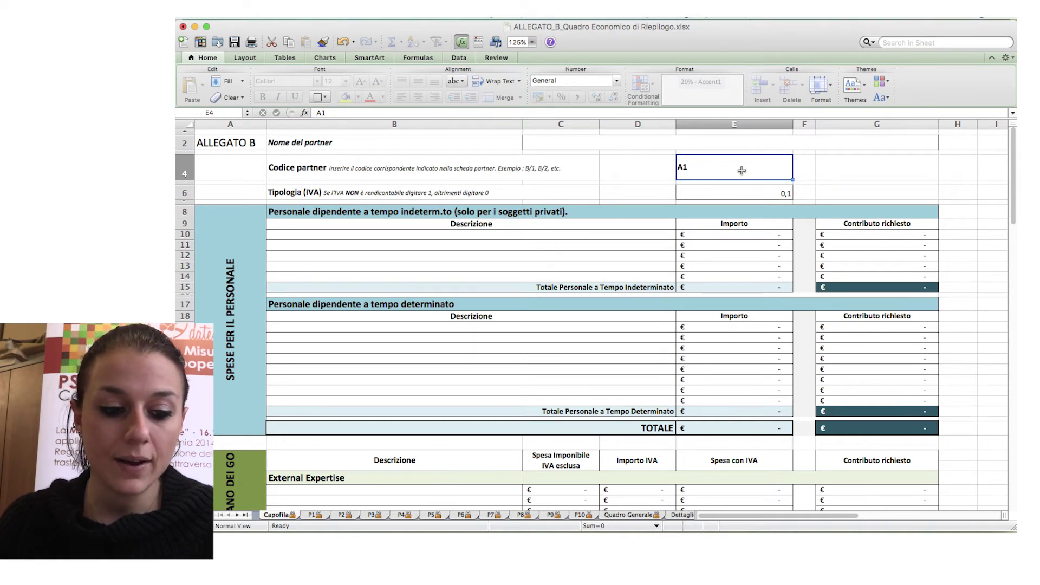
click(720, 193)
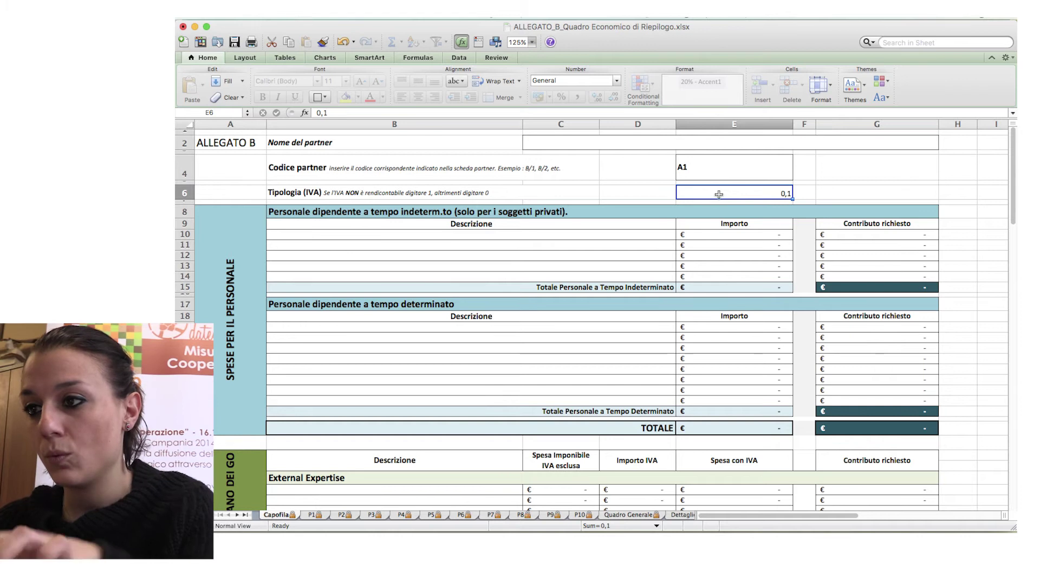
text(1)
click(820, 193)
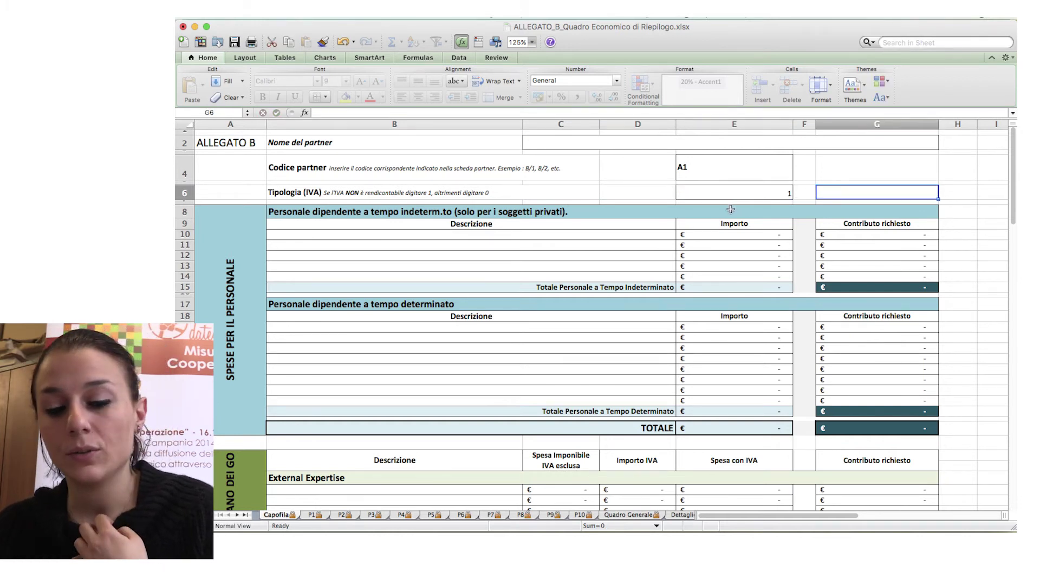
- Change the Tipologia (IVA) value in cell E6 to 0, marking VAT as reportable
click(749, 187)
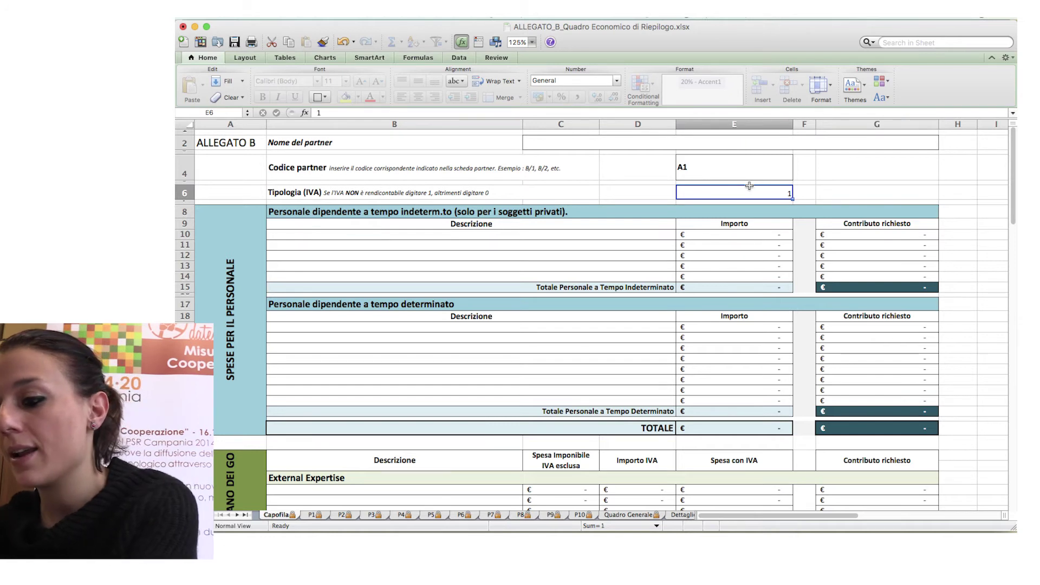
text(0)
click(860, 194)
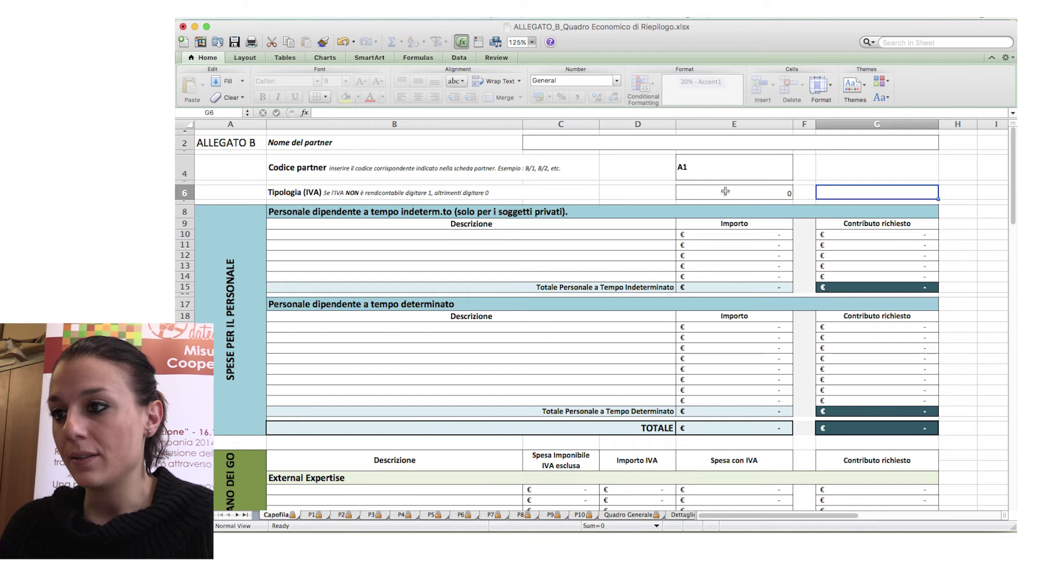
click(775, 194)
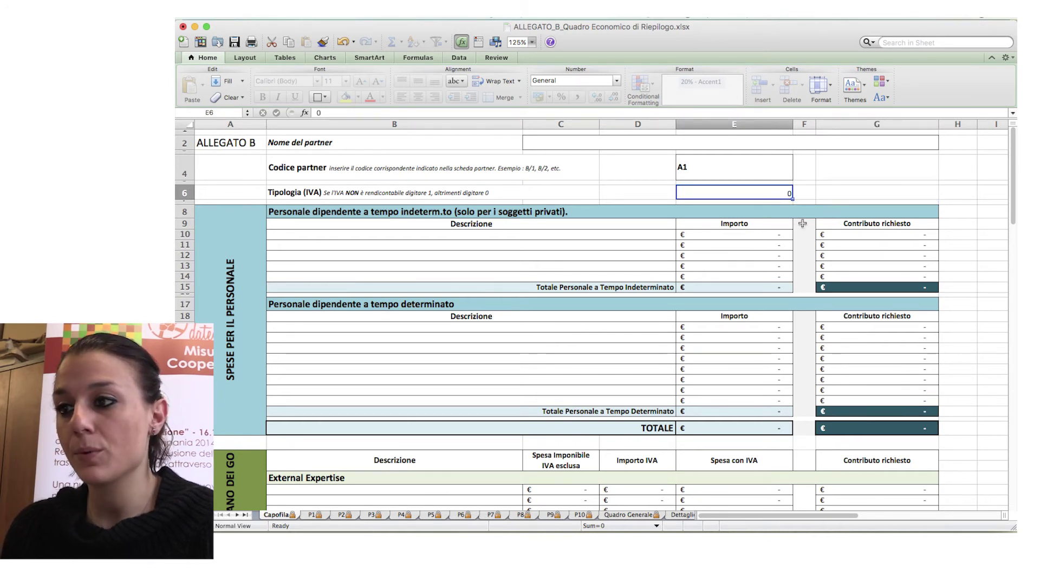
click(990, 223)
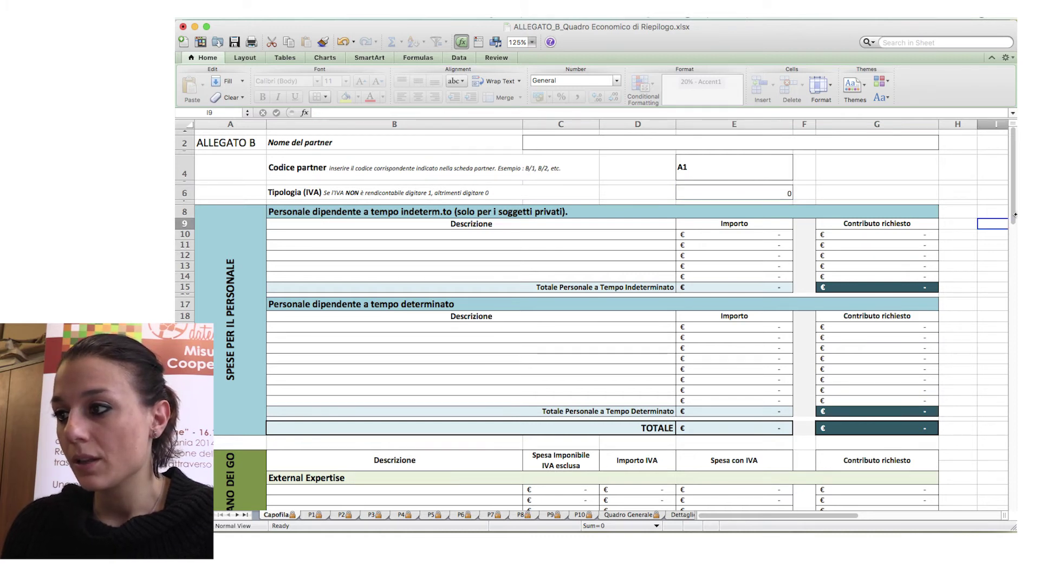
- Enter 1000 as the Spesa Imponibile IVA esclusa in the first External Expertise row
drag(1012, 217, 1011, 247)
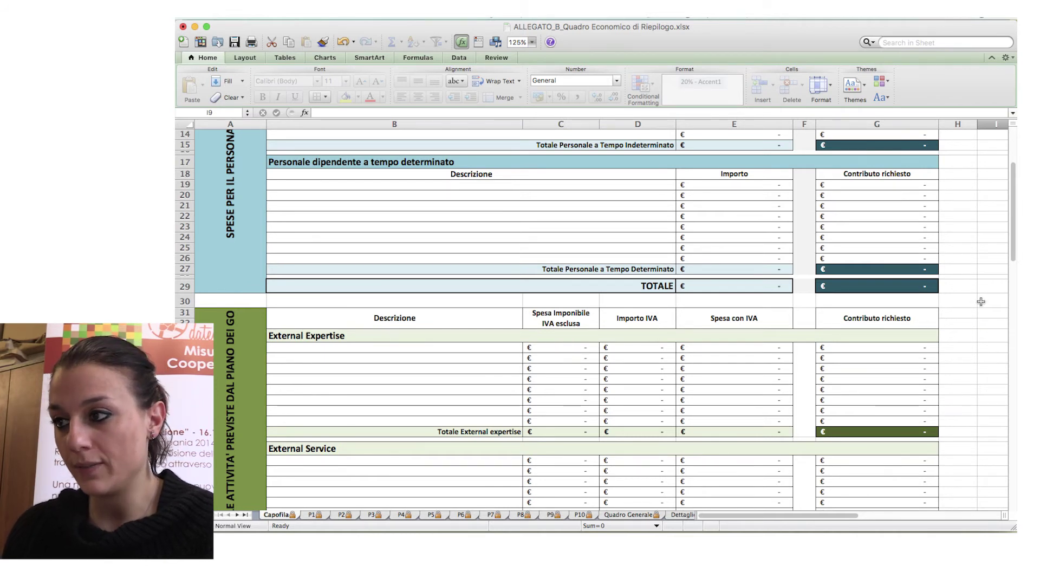
drag(1015, 256, 1006, 214)
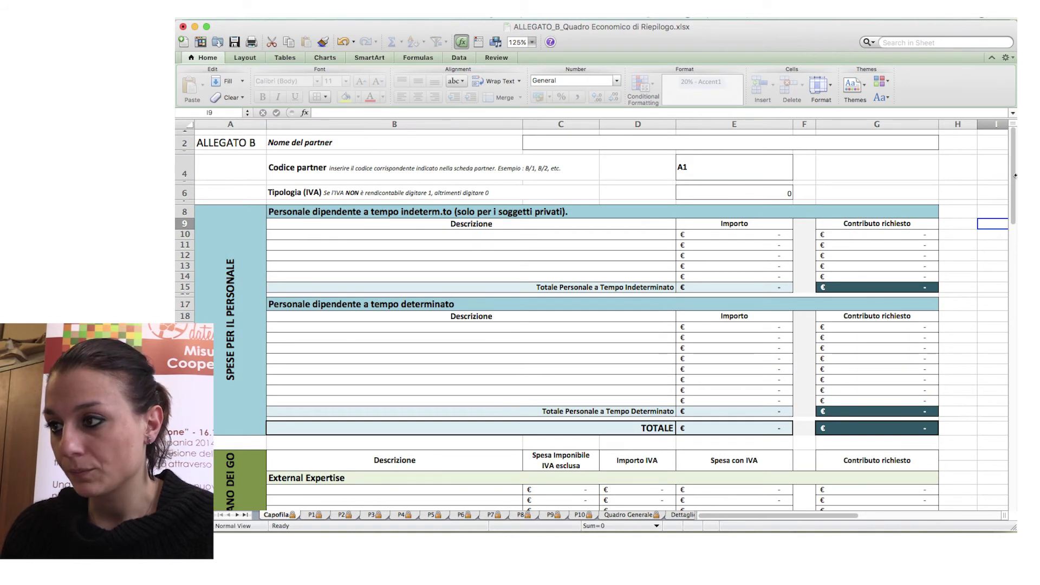
drag(1016, 184, 1007, 203)
click(561, 421)
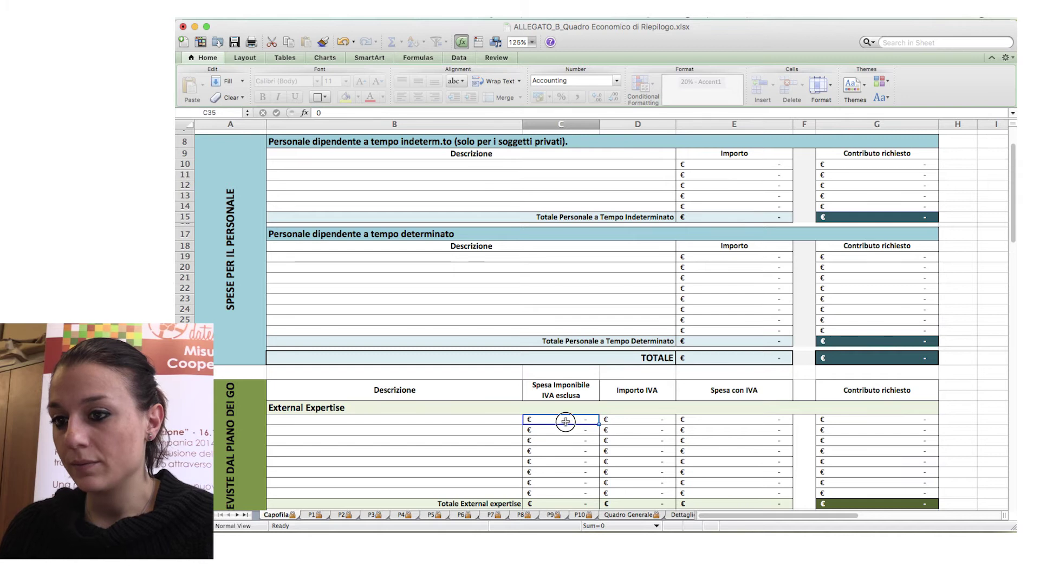
text(1)
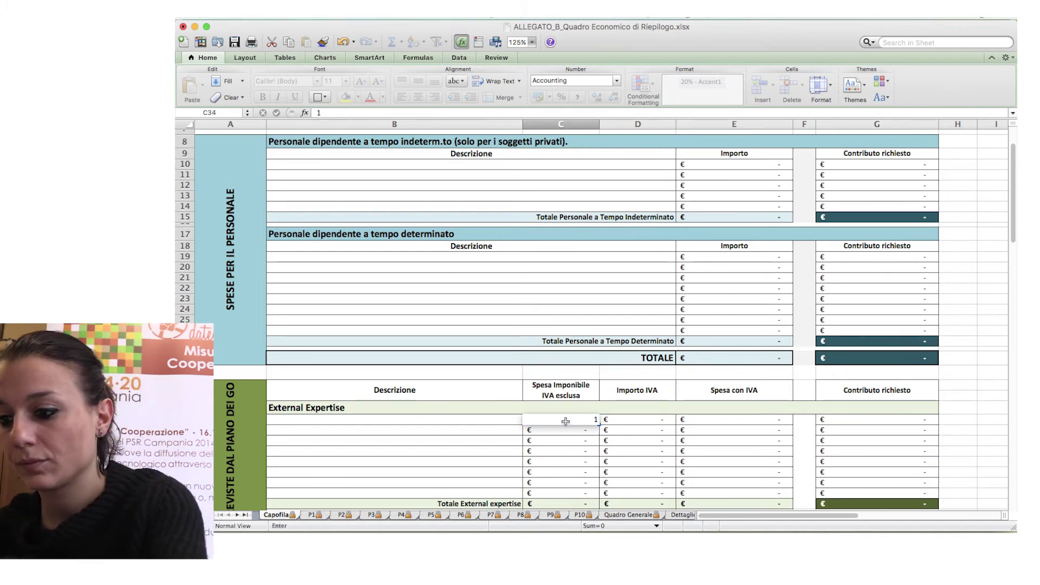
text(000)
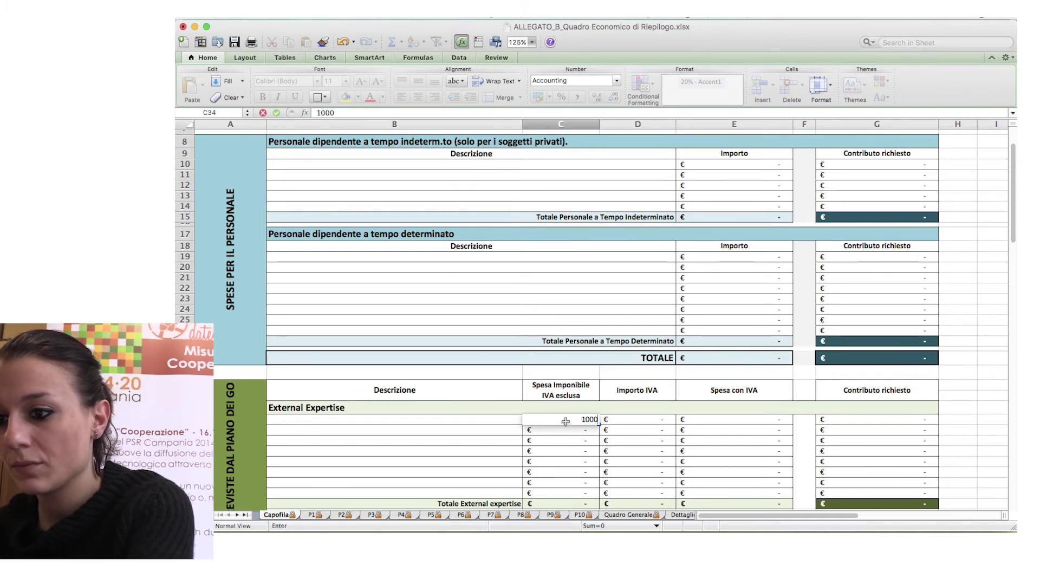
- Enter 200 as the Importo IVA in the first External Expertise row and check its Spesa con IVA formula
click(615, 420)
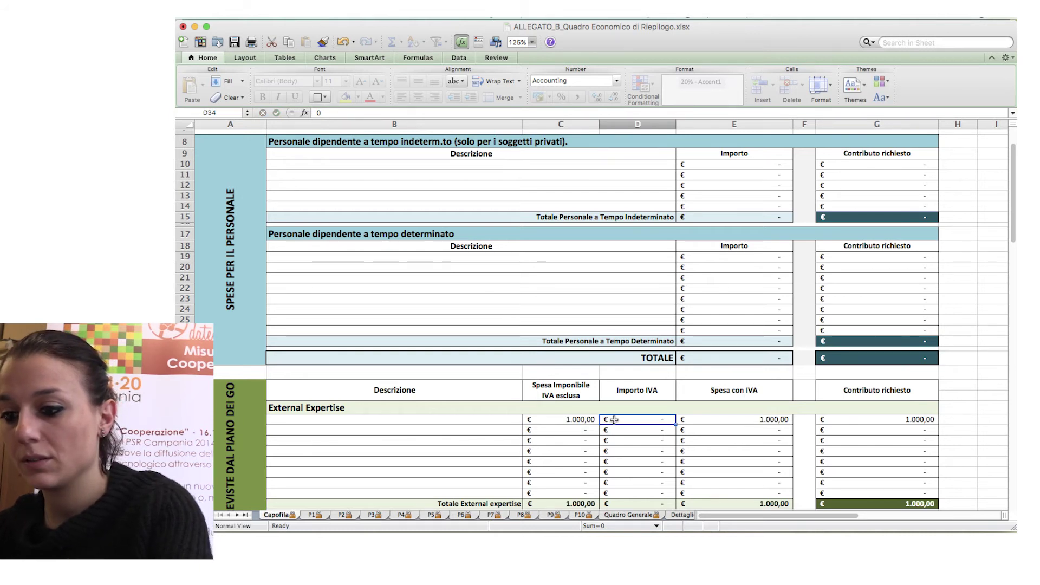
text(200)
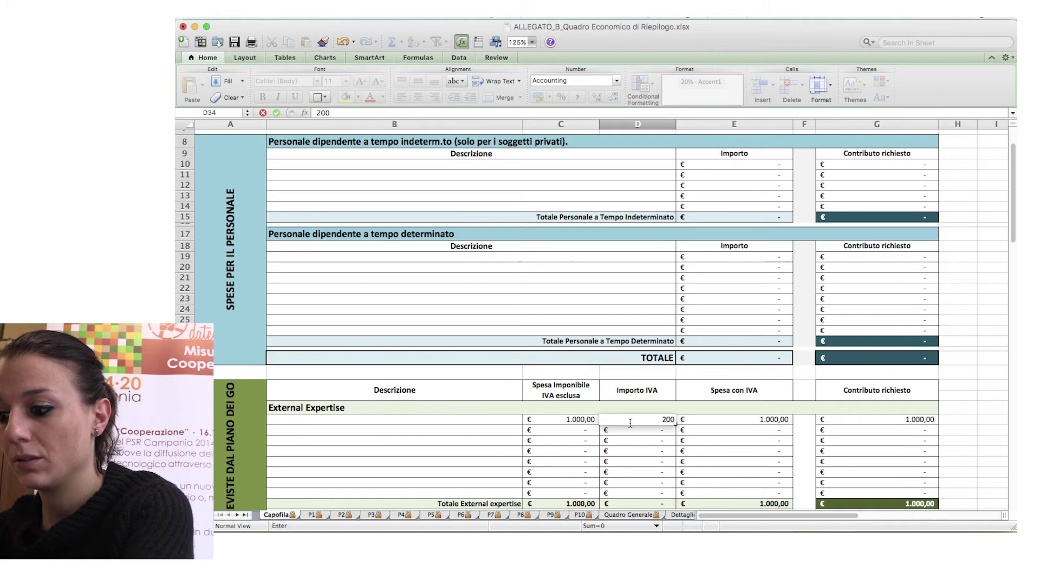
key(Return)
click(714, 421)
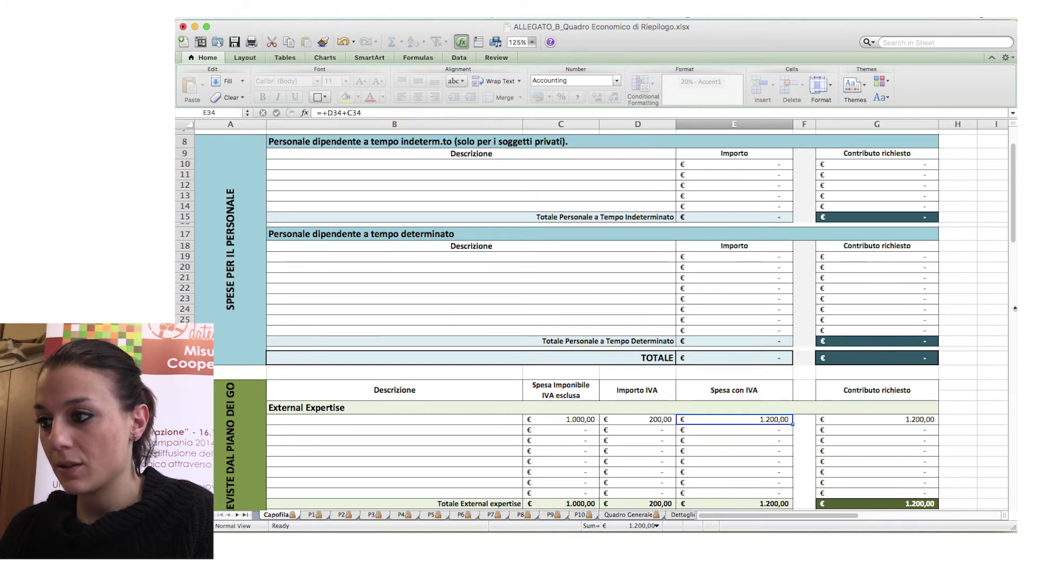
- Set the Tipologia (IVA) value to 1 so that VAT is excluded from the requested contribution
drag(1012, 224, 1011, 207)
click(772, 187)
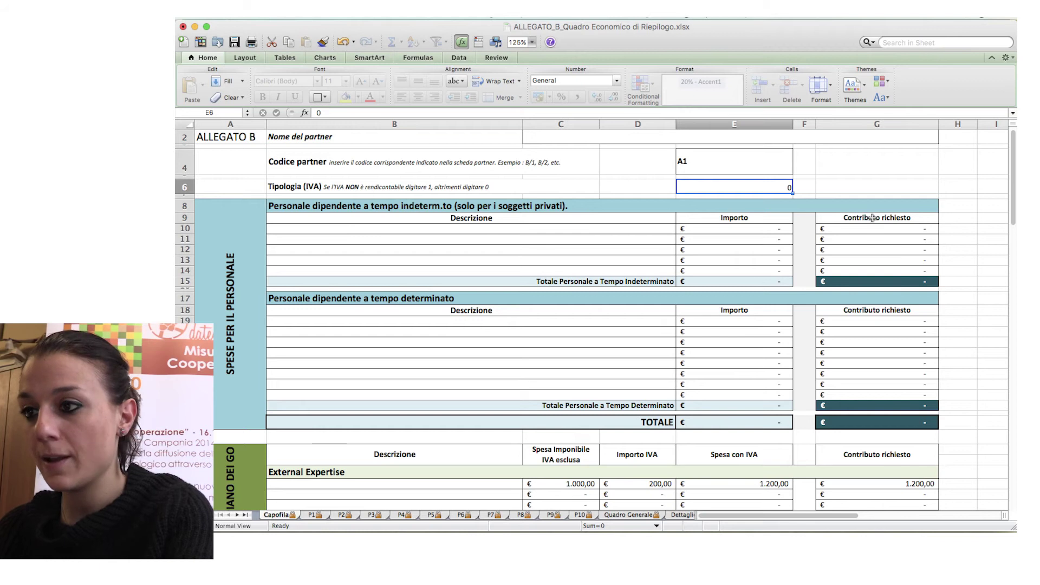
text(1)
click(958, 228)
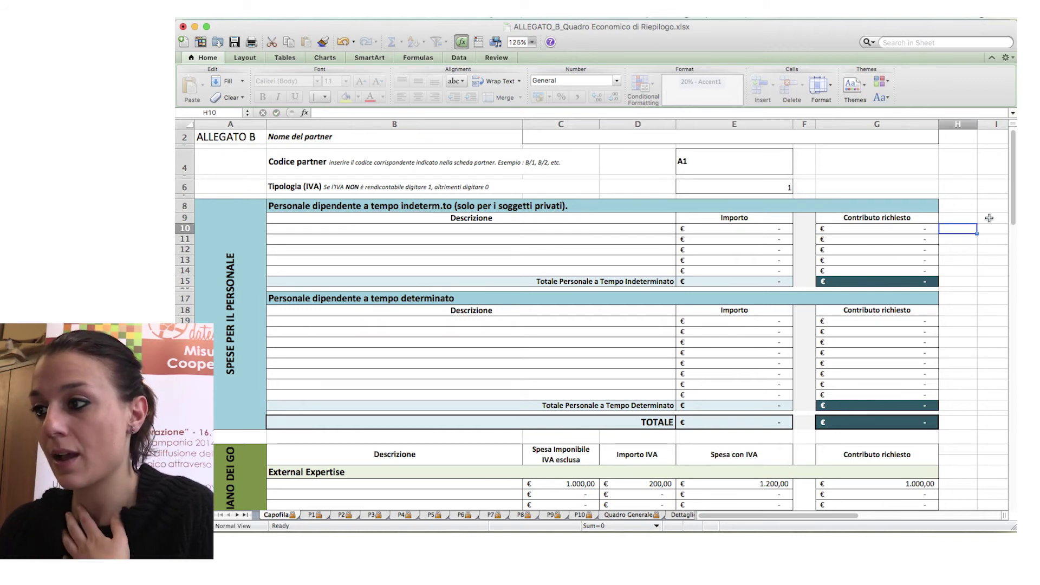
- Examine the personnel expense section and the GO plan activity section, including External Expertise, External Service, consumables and travel costs
scroll(996, 220, down, 3)
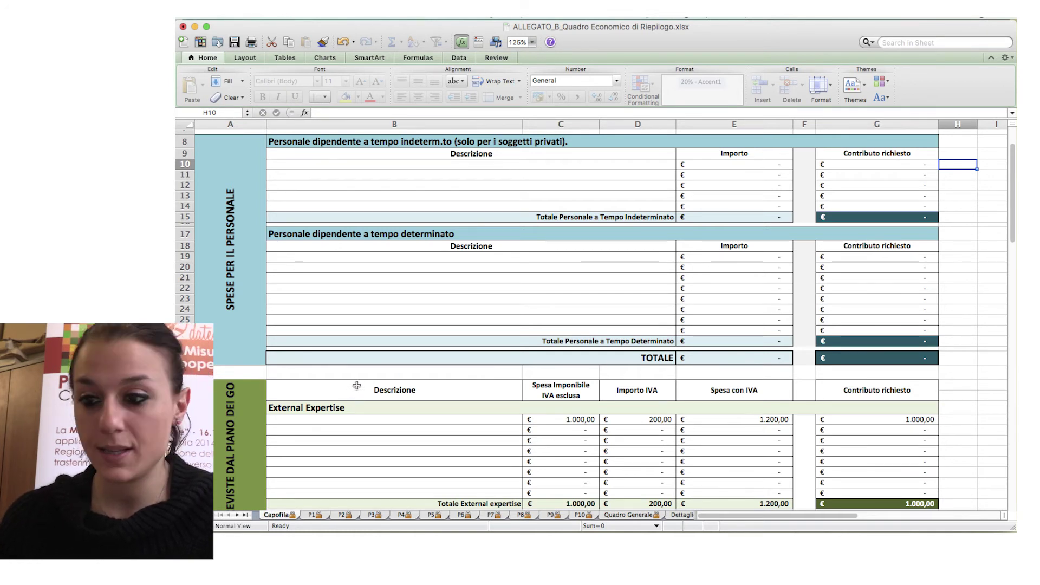
click(238, 290)
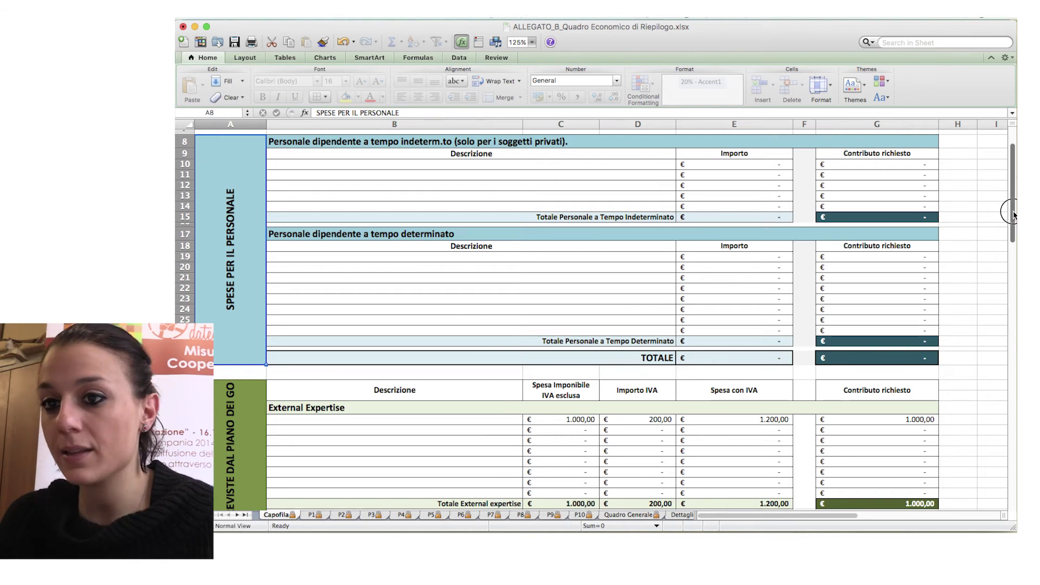
drag(1014, 215, 1014, 220)
drag(1011, 225, 1009, 248)
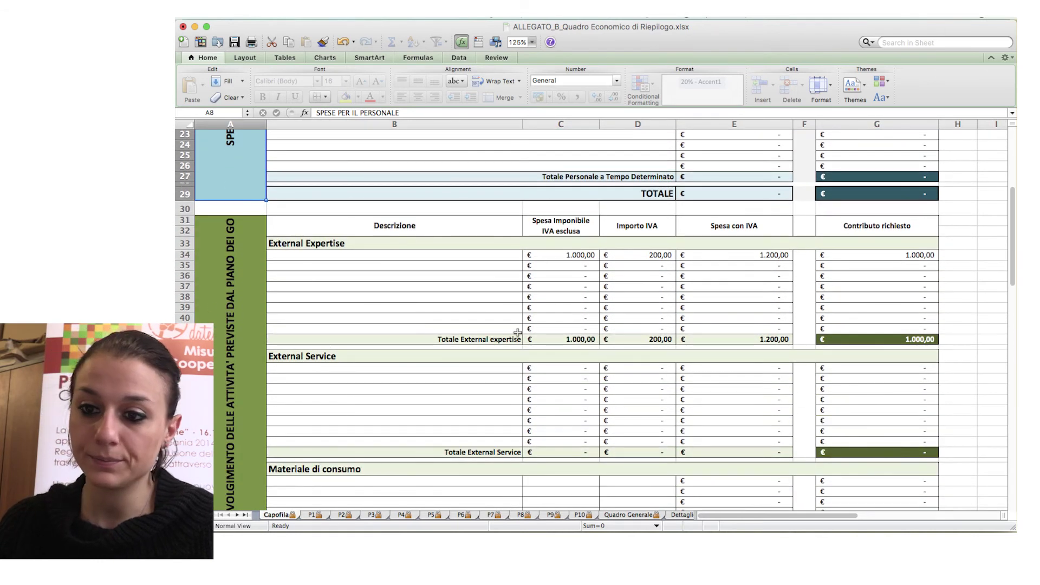
click(249, 337)
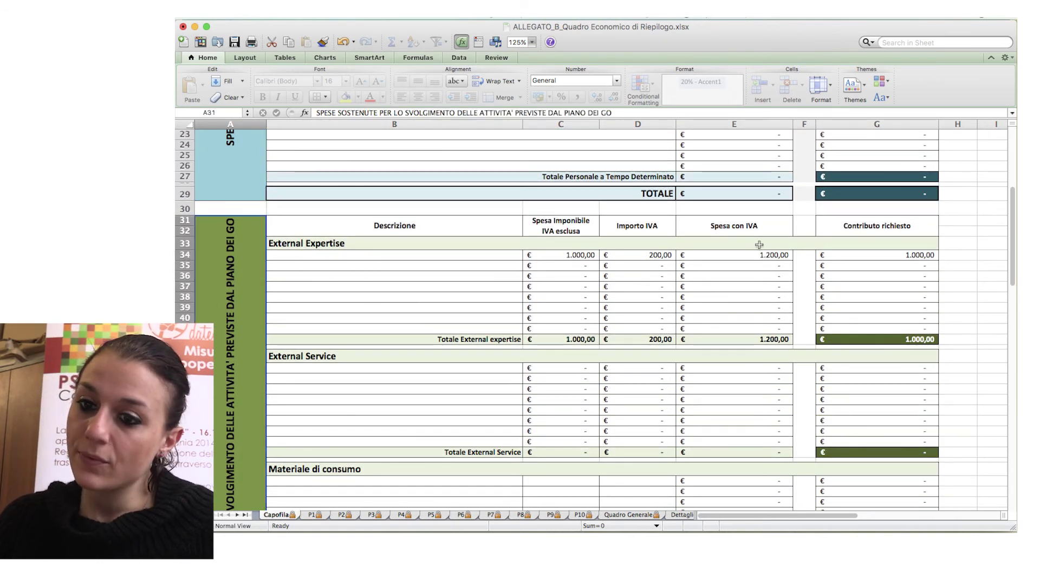
drag(1011, 215, 1010, 257)
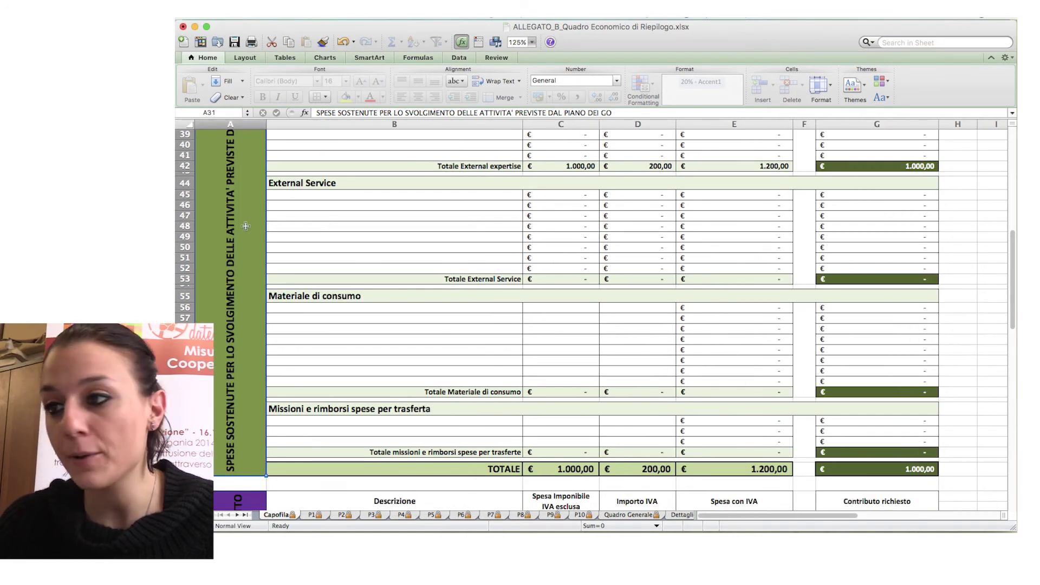
drag(1012, 243, 1009, 221)
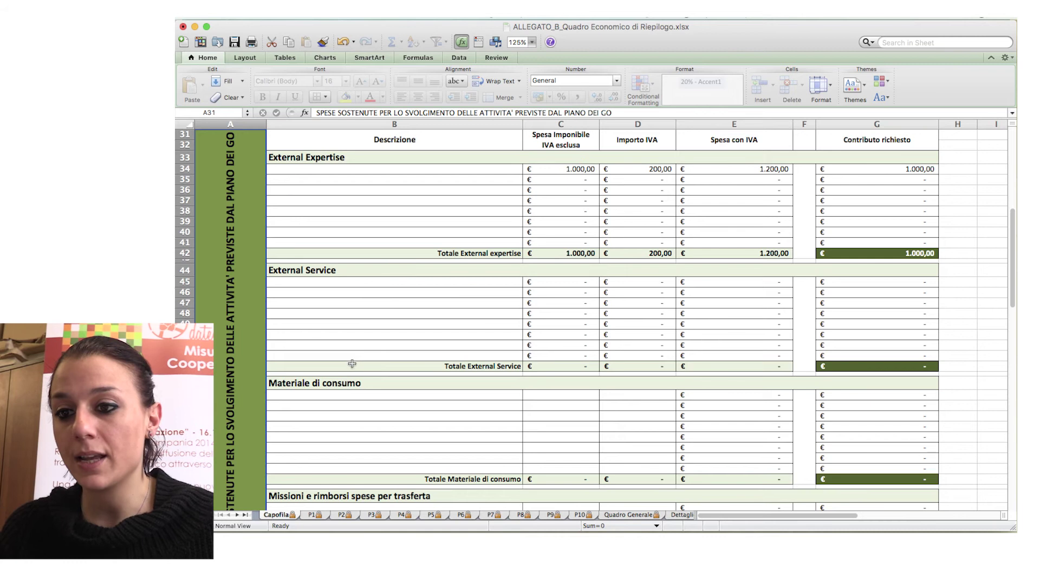
drag(1013, 271, 1012, 303)
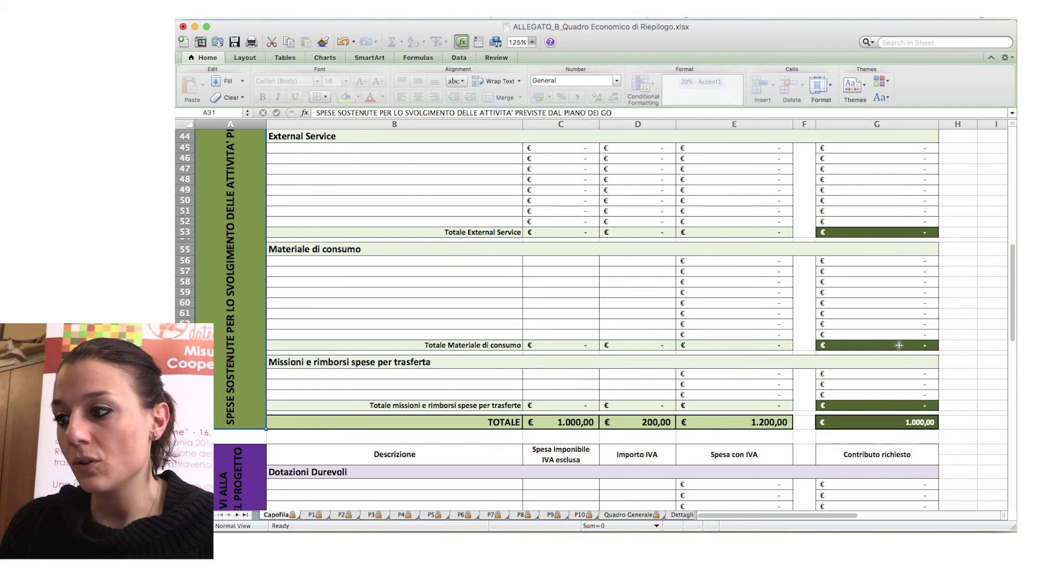
- Examine the project realisation costs with Dotazioni Durevoli, the GO constitution costs, the Spese di funzionamento and the partner's overall total
drag(1011, 320, 1012, 326)
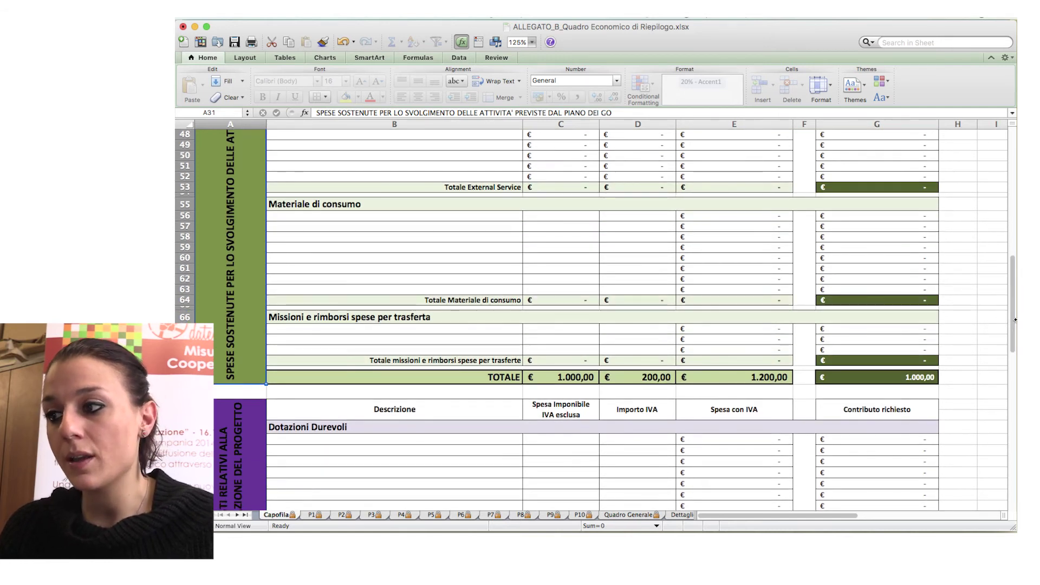
drag(1011, 305, 1013, 324)
click(234, 363)
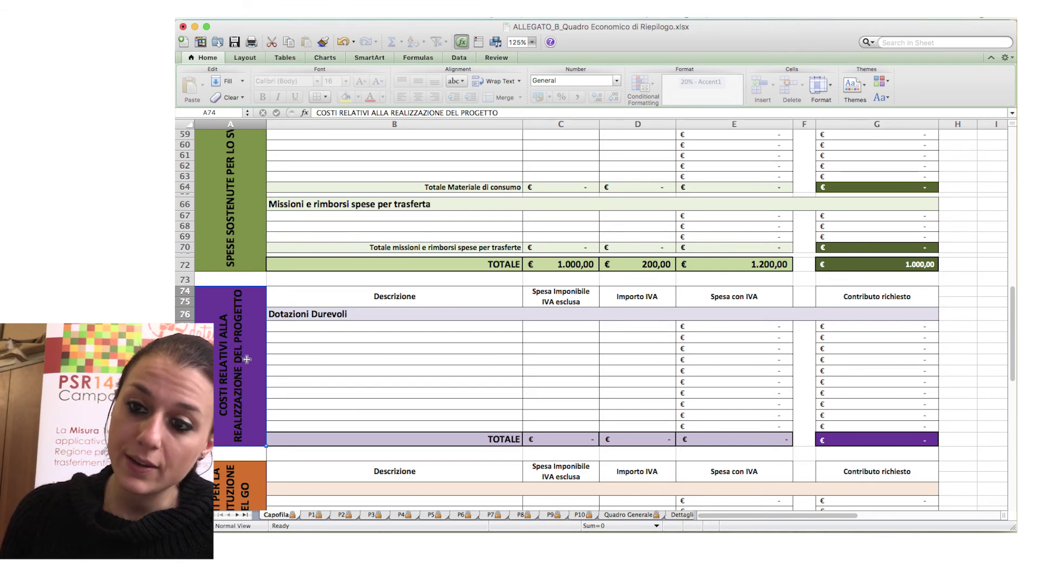
click(318, 317)
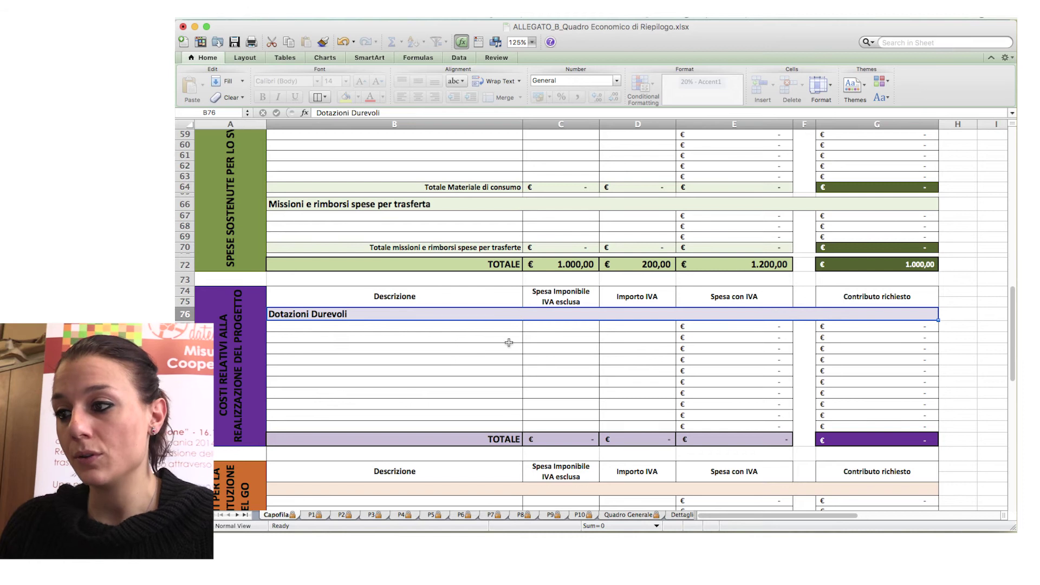
drag(1014, 325, 1013, 379)
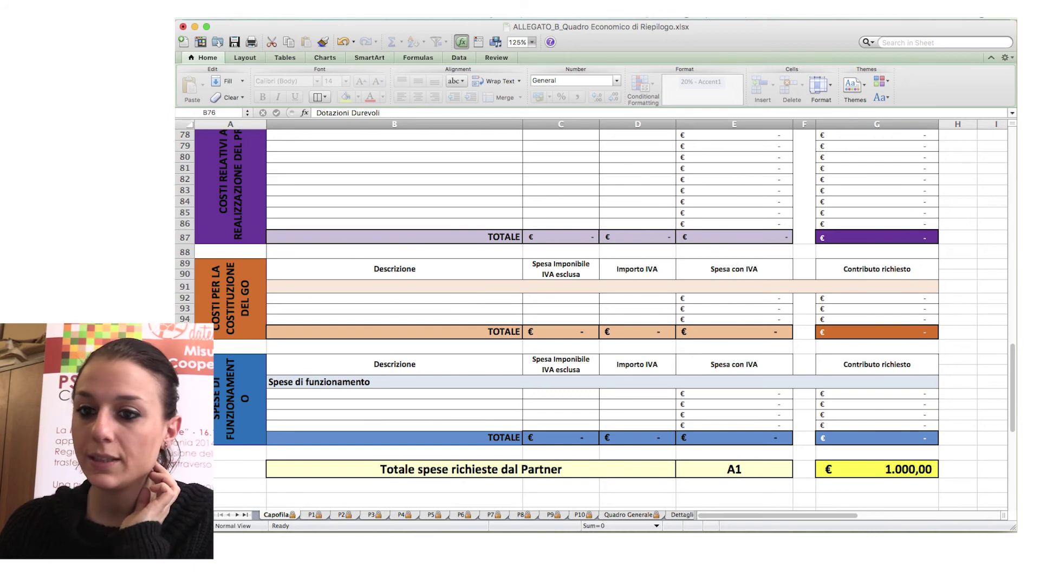
click(243, 388)
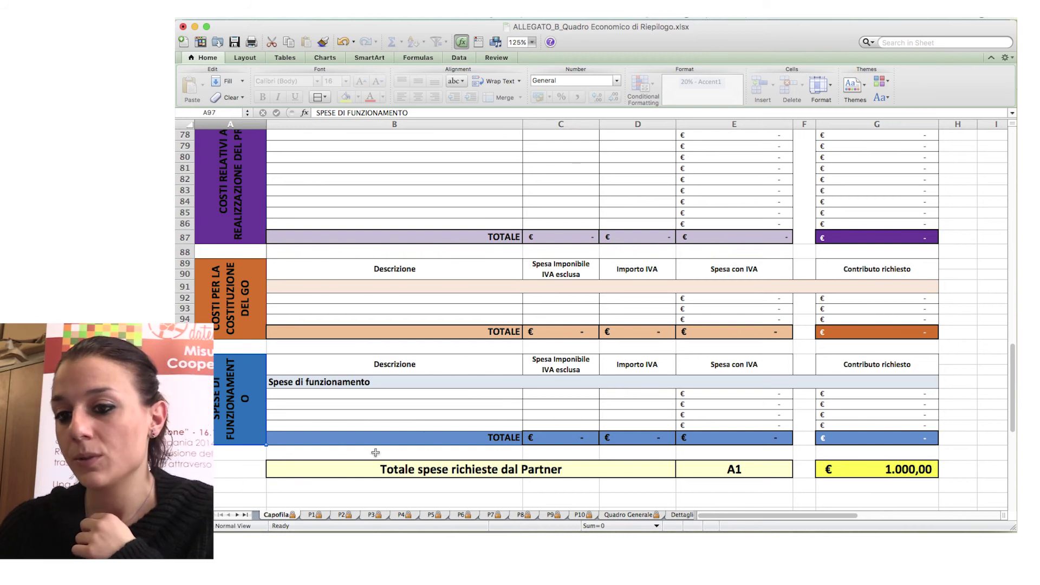
- View the P1 partner sheet and review the per-partner cost summary on the Quadro Generale sheet
click(312, 515)
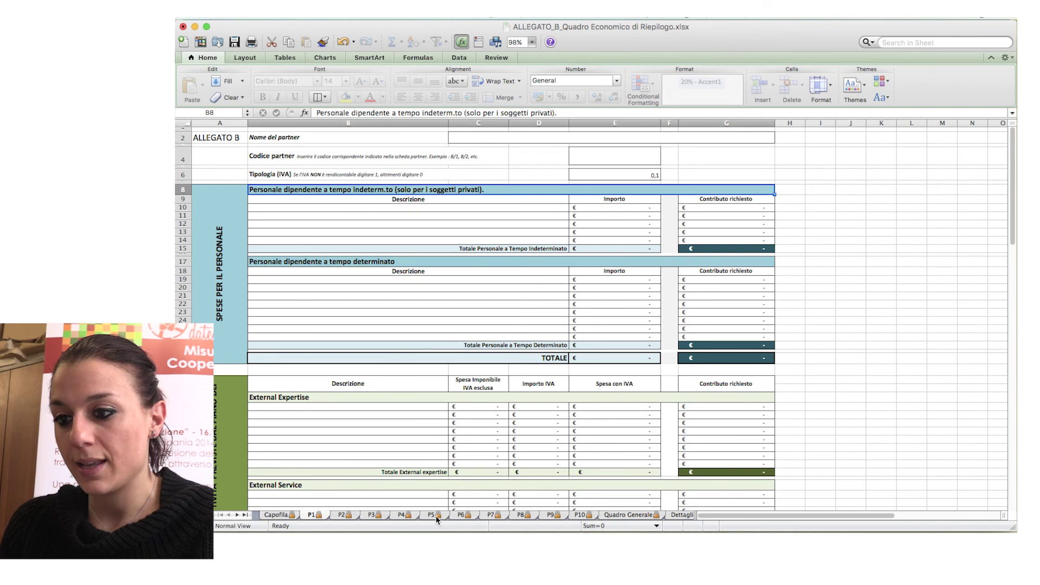
click(627, 515)
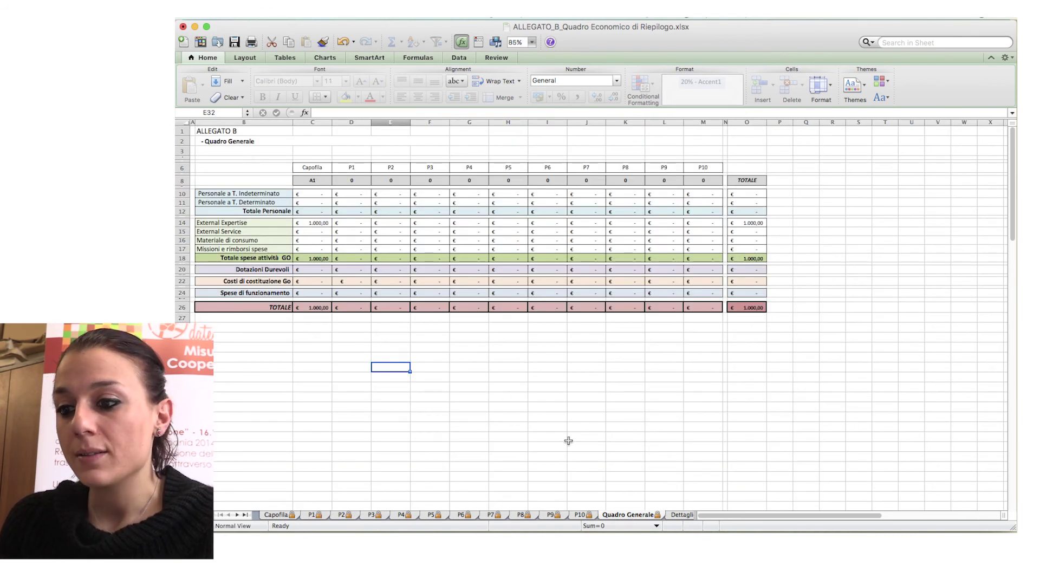
scroll(573, 436, right, 1)
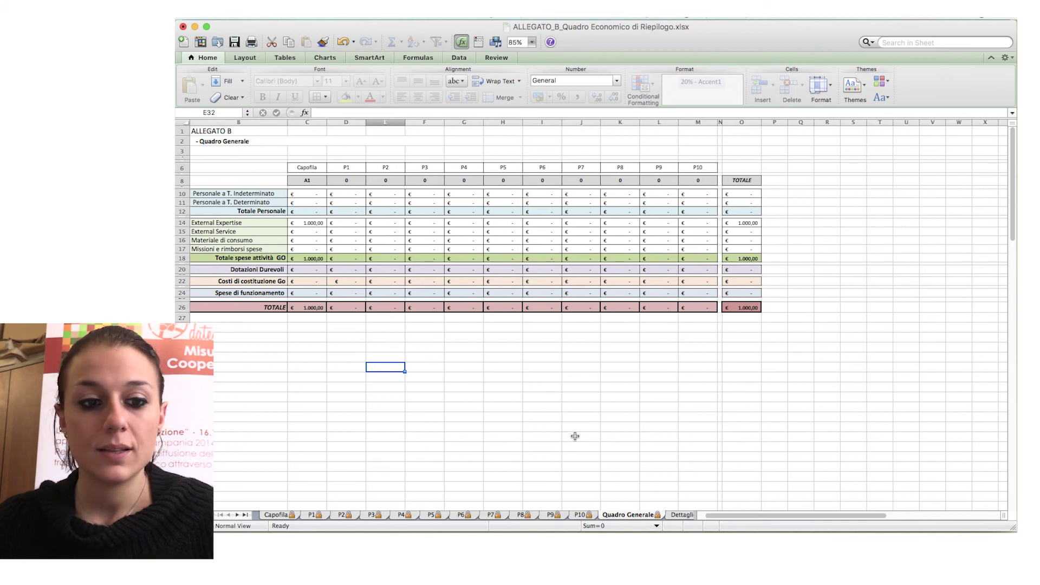
scroll(575, 436, left, 1)
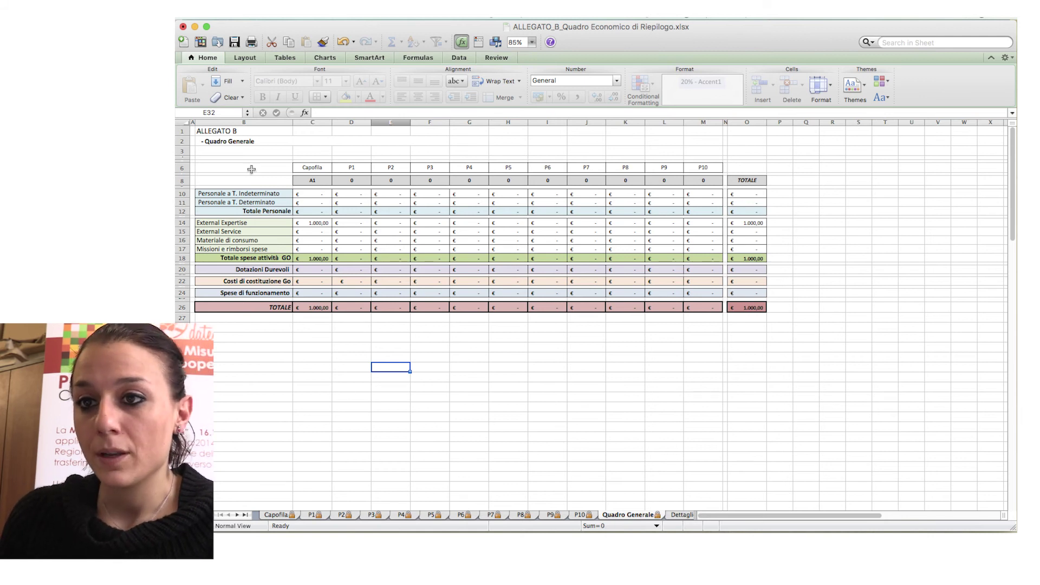
scroll(254, 173, down, 2)
scroll(255, 172, right, 1)
scroll(541, 320, up, 1)
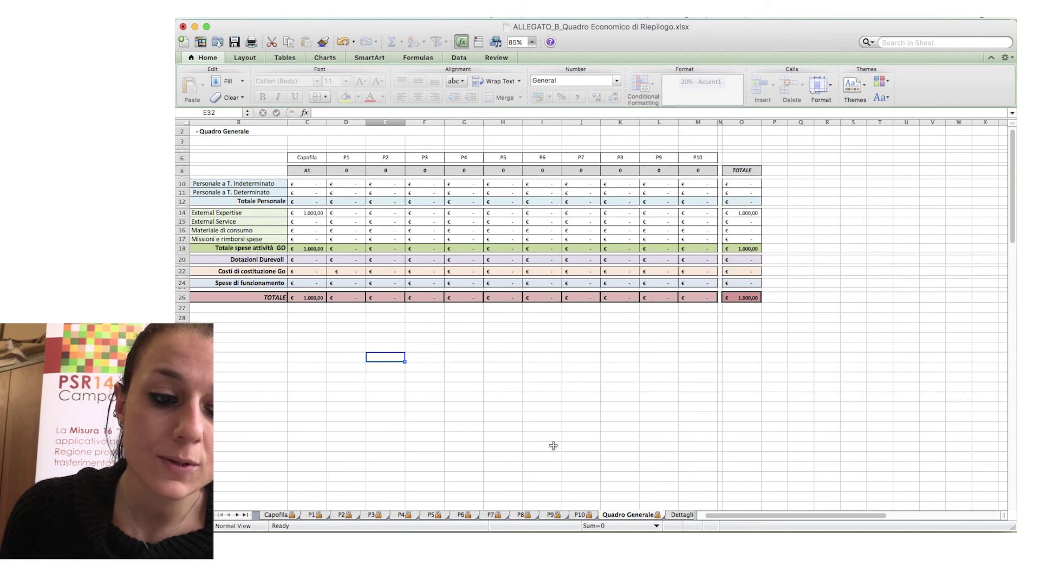
scroll(553, 446, left, 1)
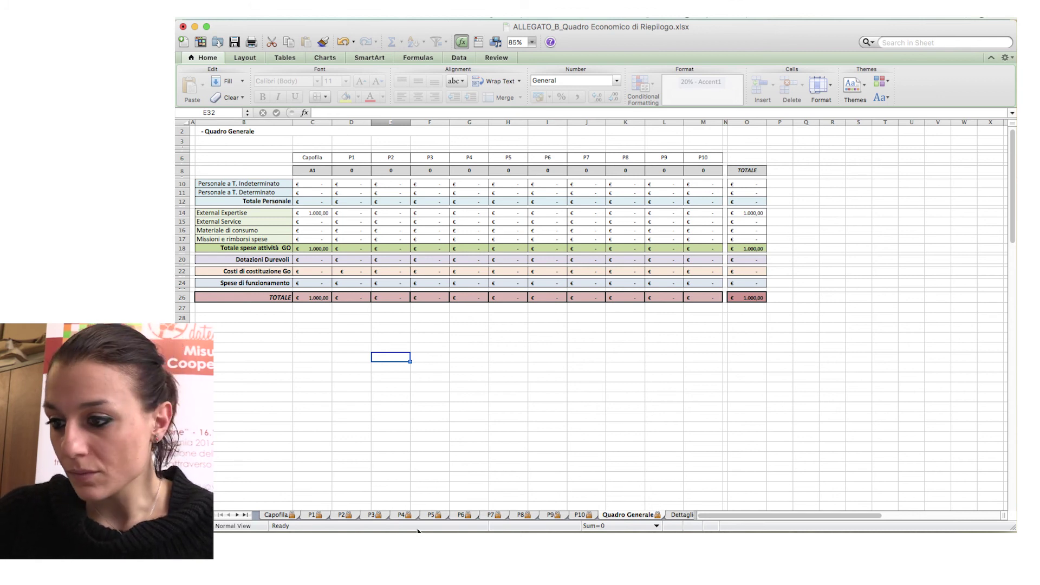
- View the Dettaglio cod 0 1 sheet and review the contribution breakdown for IVA inclusa (cod. 0) and IVA esclusa (cod. 1)
click(676, 514)
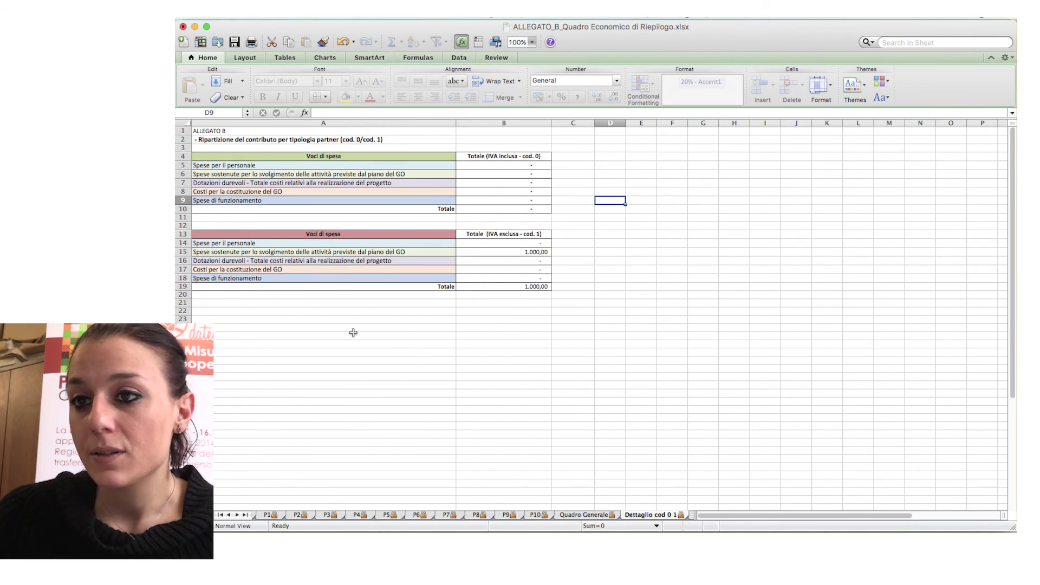
scroll(353, 332, right, 2)
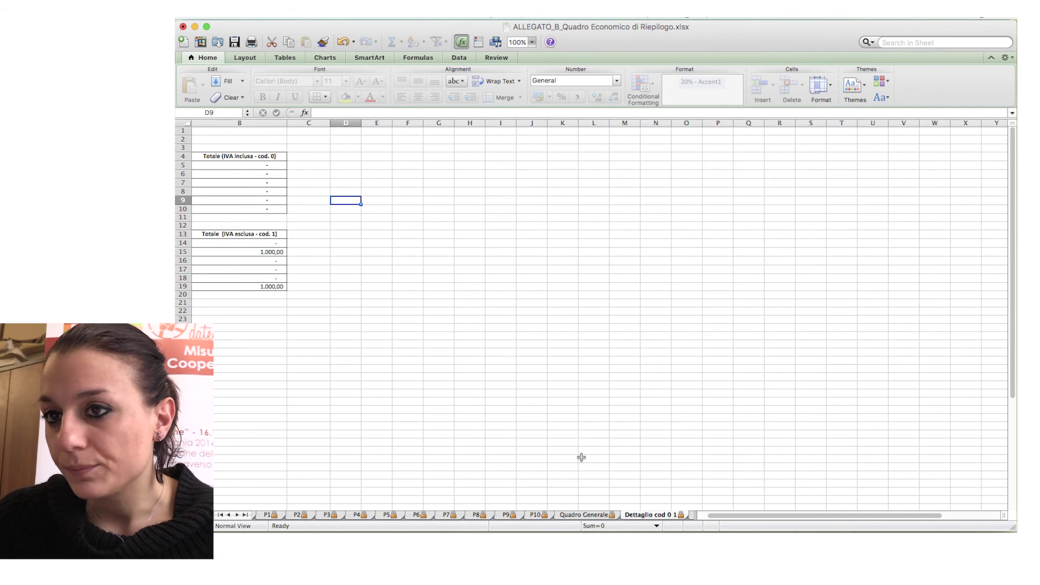
drag(740, 516, 694, 519)
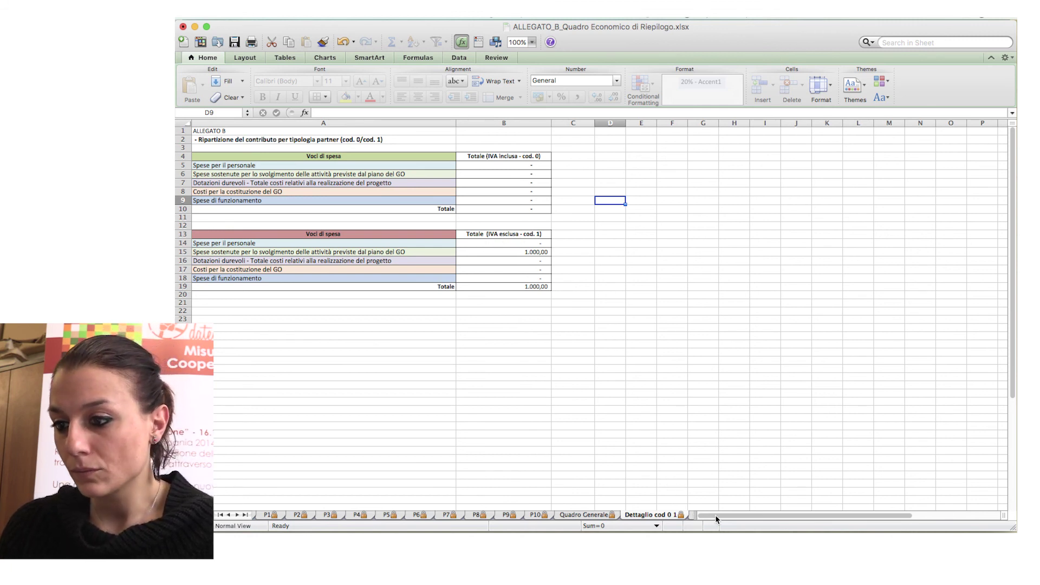
drag(715, 516, 725, 516)
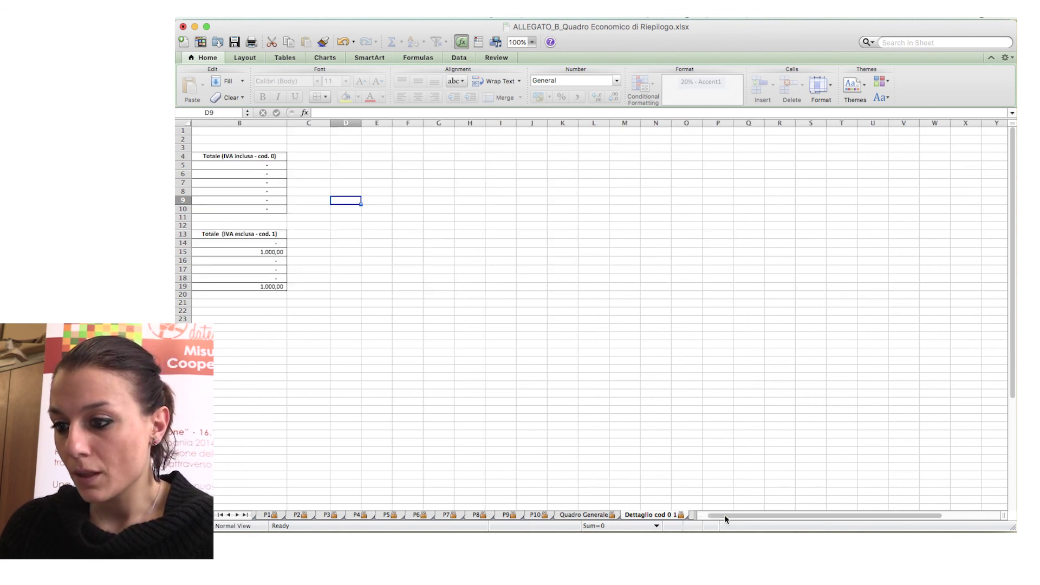
- View the Riepilogo sheet and examine the expense and VAT summary, the requested contribution and the incidence of the Spese di funzionamento
click(691, 516)
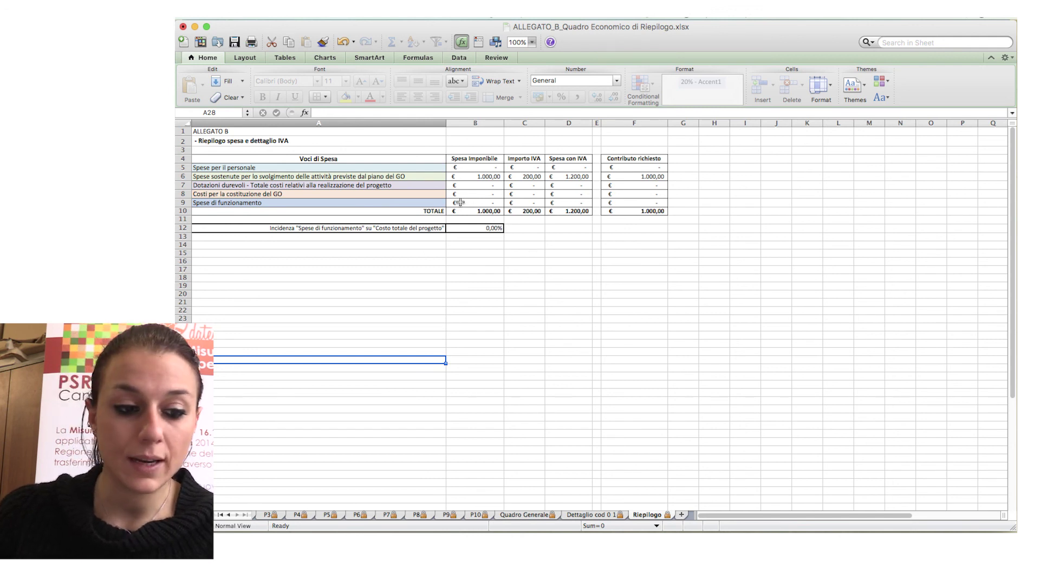
click(507, 269)
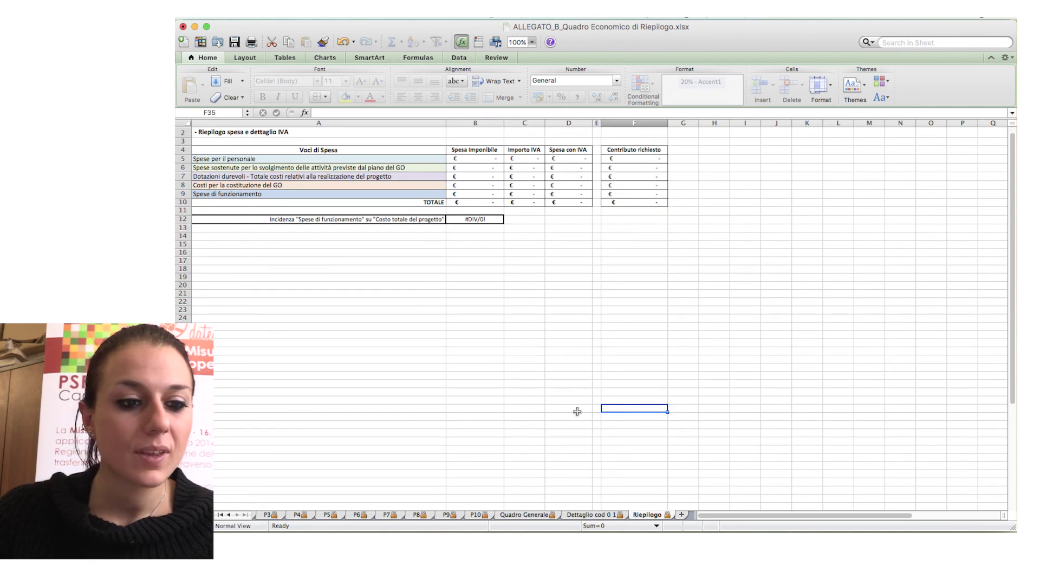
scroll(366, 301, up, 1)
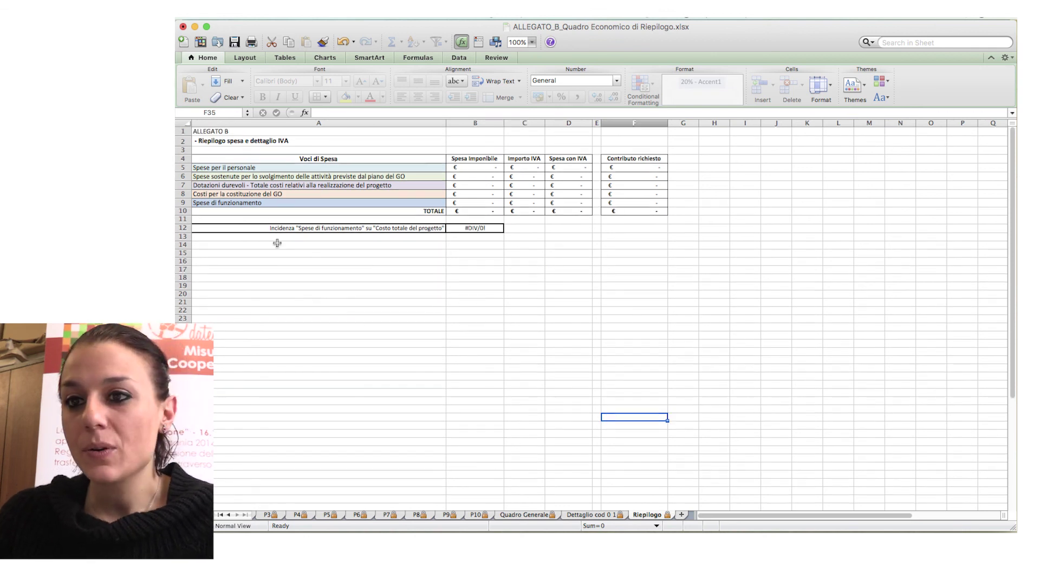